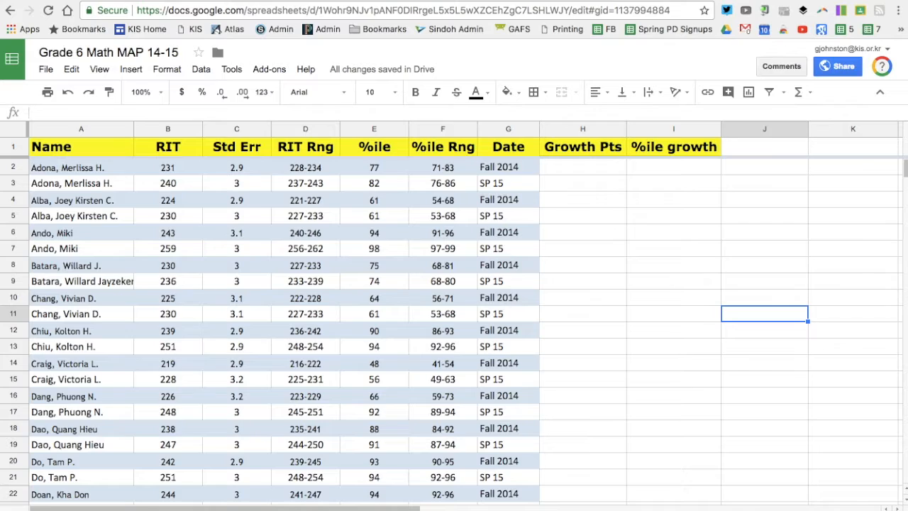
Step: Switch to the sheet that lists only the Fall 2014 results
{"action": "key", "text": "ctrl+shift+Page_Down"}
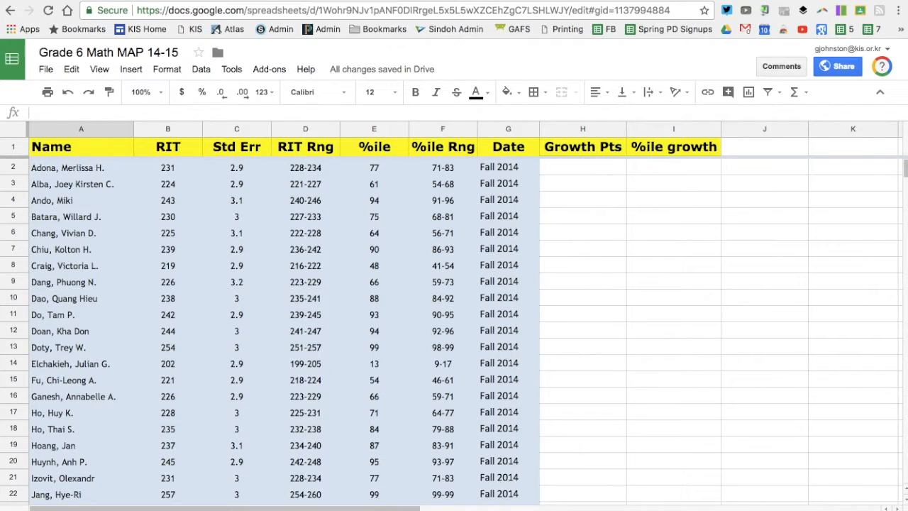
{"action": "key", "text": "ctrl+shift+Page_Up"}
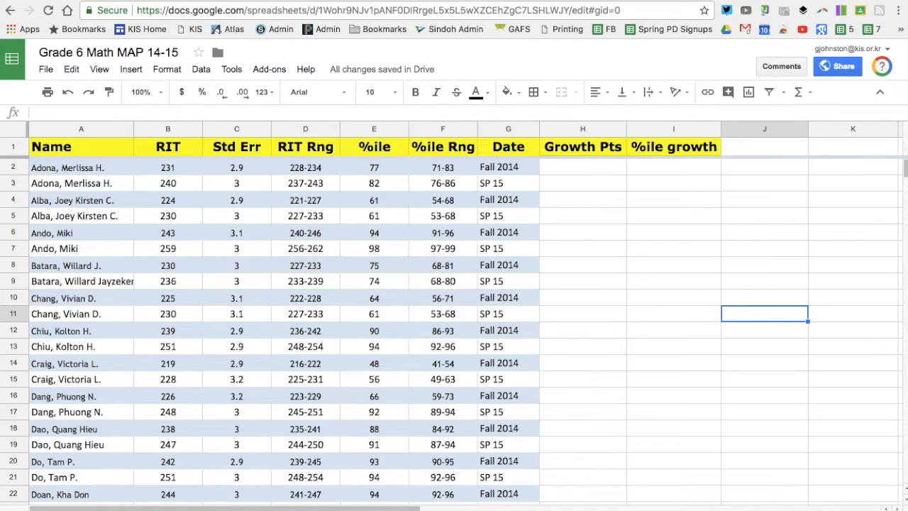
{"action": "key", "text": "ctrl+shift+Page_Down"}
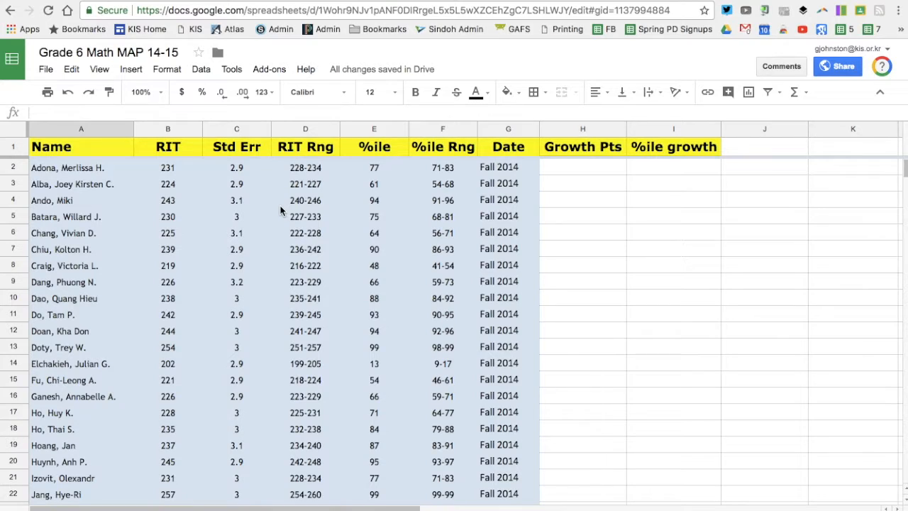
Step: Sort the whole sheet by the %ile column (E) in descending order (Z → A)
{"action": "left_click", "coordinate": [375, 129]}
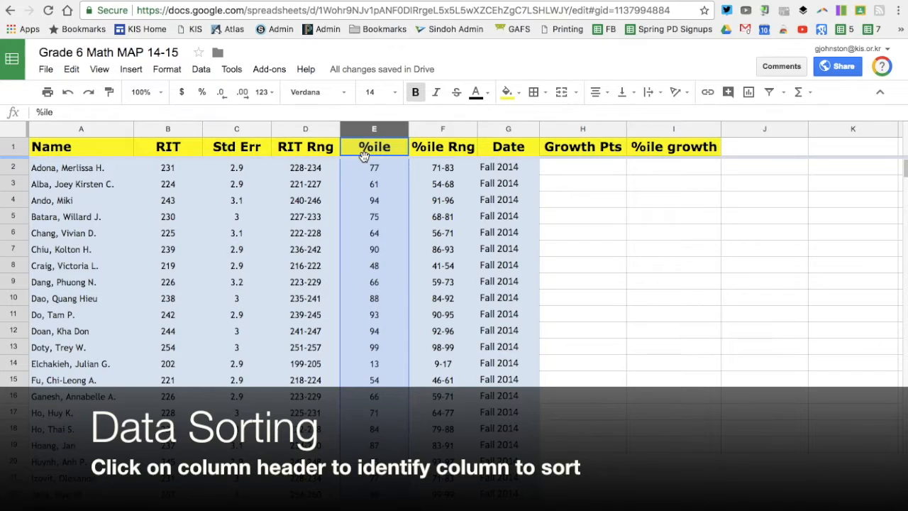
{"action": "mouse_move", "coordinate": [374, 130]}
{"action": "left_click", "coordinate": [201, 69]}
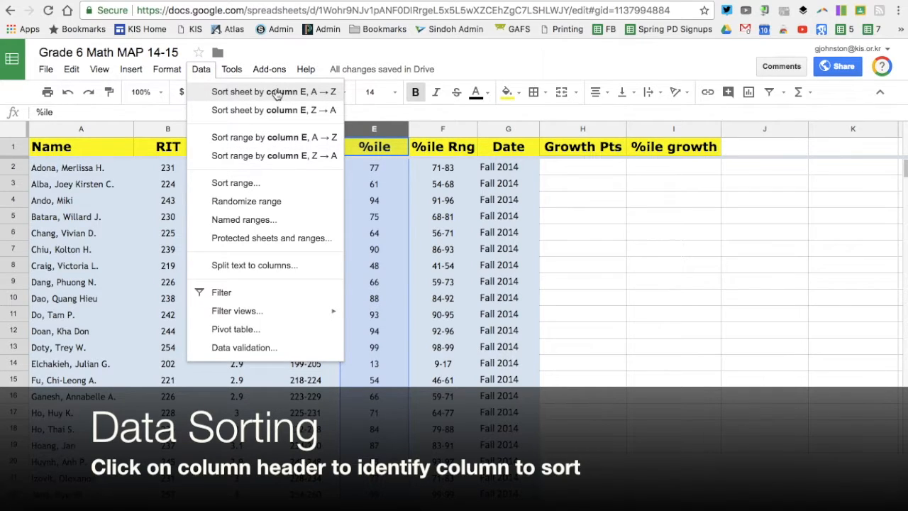
{"action": "left_click", "coordinate": [289, 112]}
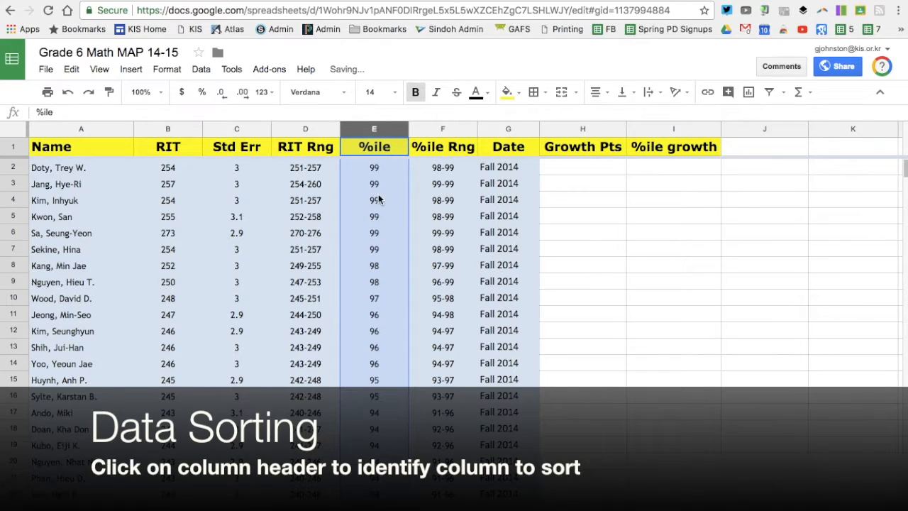
{"action": "left_click", "coordinate": [776, 331]}
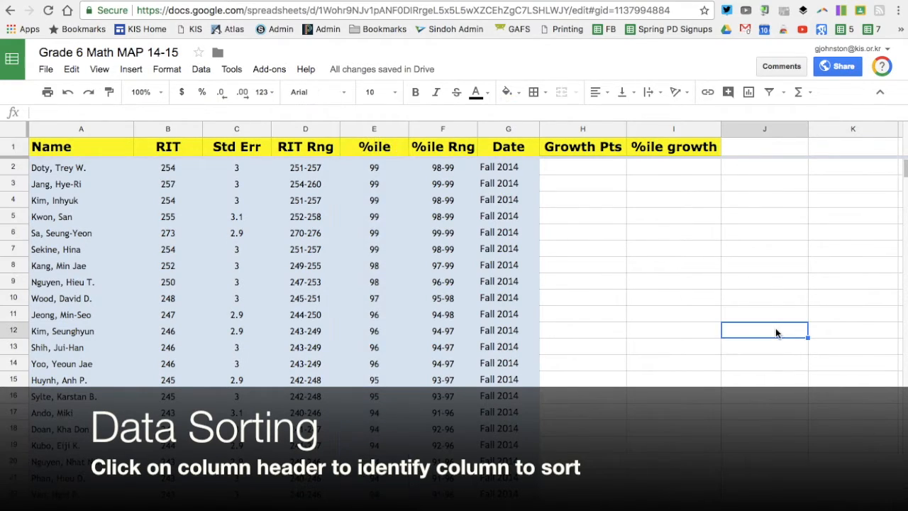
Step: Look through the sorted list from the highest to the lowest %ile to see where the score bands divide
{"action": "scroll", "coordinate": [629, 280], "scroll_direction": "down", "scroll_amount": 2}
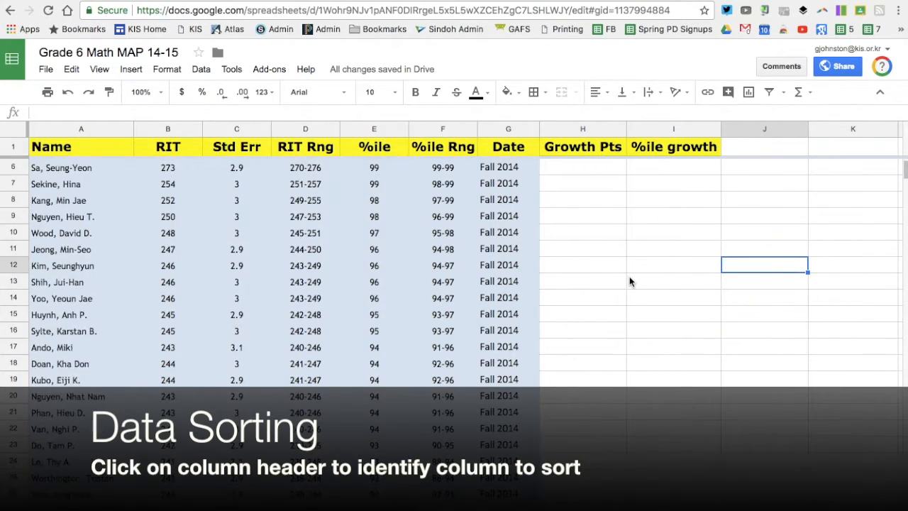
{"action": "scroll", "coordinate": [629, 281], "scroll_direction": "down", "scroll_amount": 3}
{"action": "scroll", "coordinate": [630, 282], "scroll_direction": "up", "scroll_amount": 4}
{"action": "scroll", "coordinate": [630, 281], "scroll_direction": "down", "scroll_amount": 10}
{"action": "scroll", "coordinate": [630, 282], "scroll_direction": "down", "scroll_amount": 6}
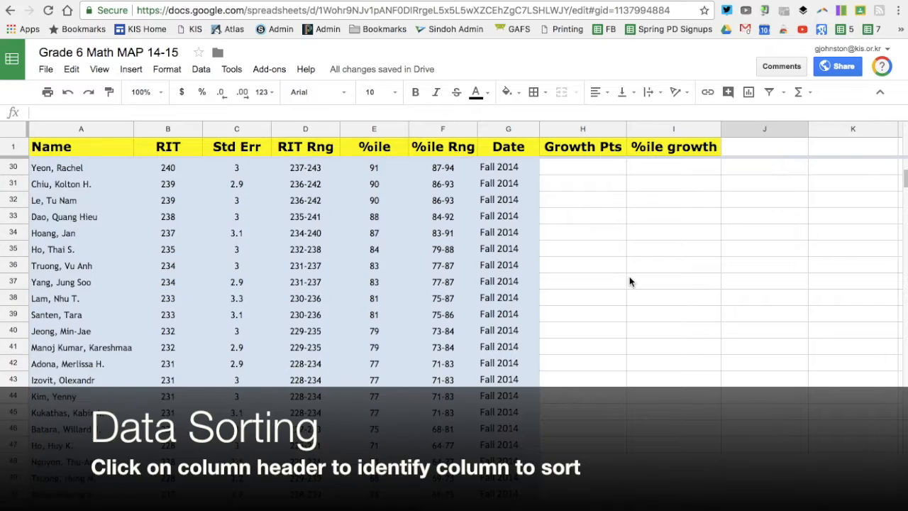
{"action": "scroll", "coordinate": [629, 282], "scroll_direction": "right", "scroll_amount": 2}
{"action": "scroll", "coordinate": [629, 282], "scroll_direction": "left", "scroll_amount": 2}
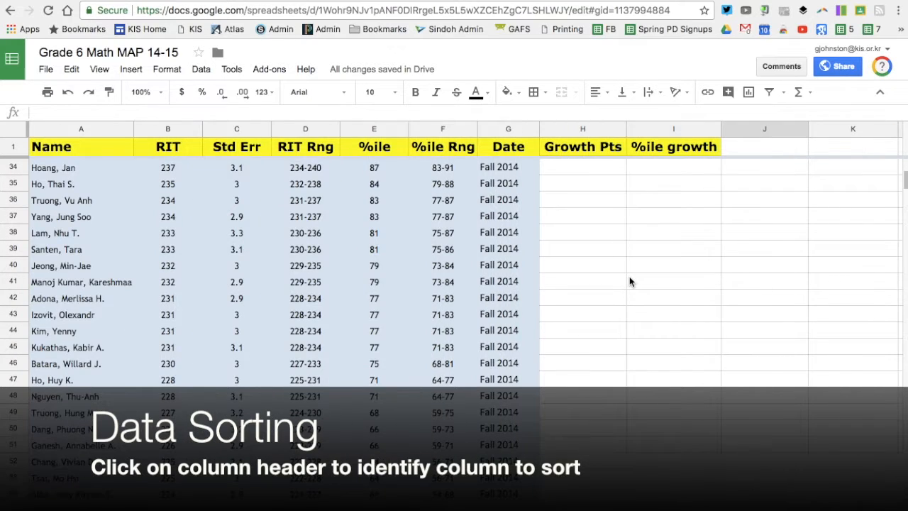
{"action": "scroll", "coordinate": [630, 282], "scroll_direction": "down", "scroll_amount": 10}
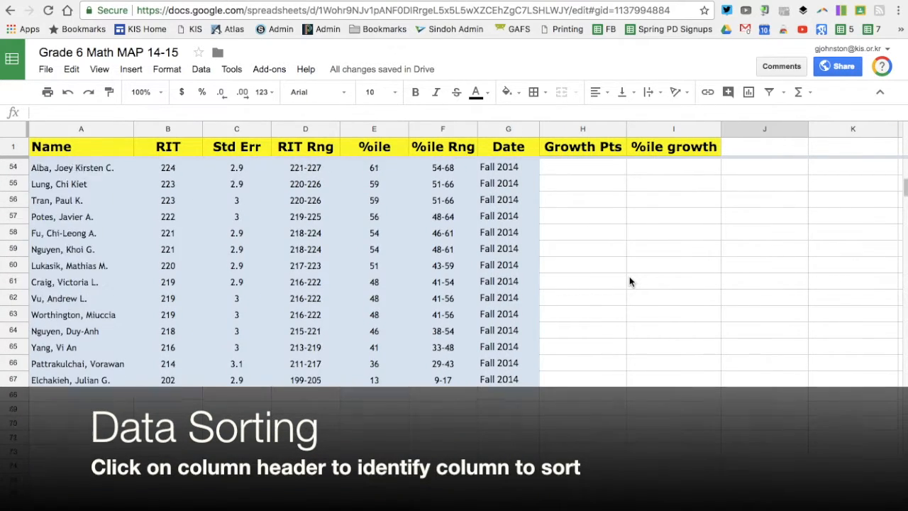
{"action": "scroll", "coordinate": [630, 281], "scroll_direction": "up", "scroll_amount": 4}
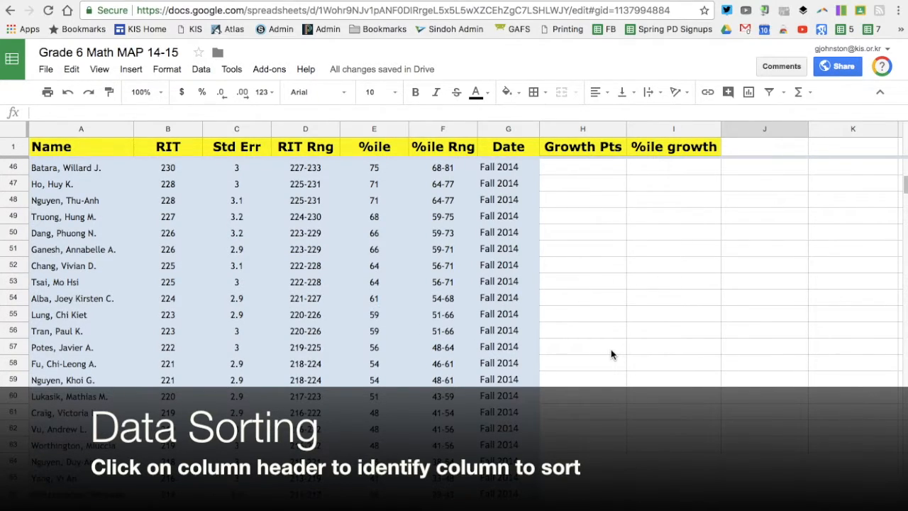
Step: Fill cells A61:G66 with light red to mark students below the 50th percentile
{"action": "left_click_drag", "start_coordinate": [48, 412], "coordinate": [441, 376]}
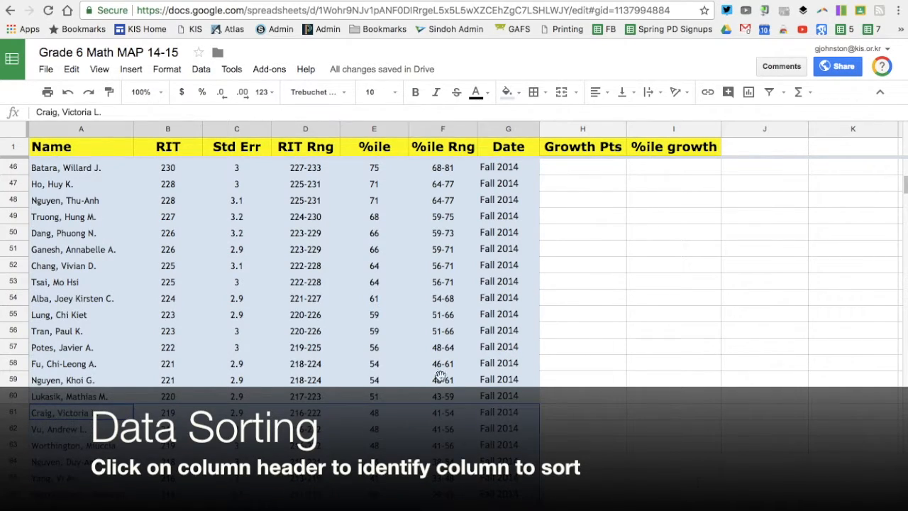
{"action": "left_click", "coordinate": [520, 94]}
{"action": "left_click", "coordinate": [526, 166]}
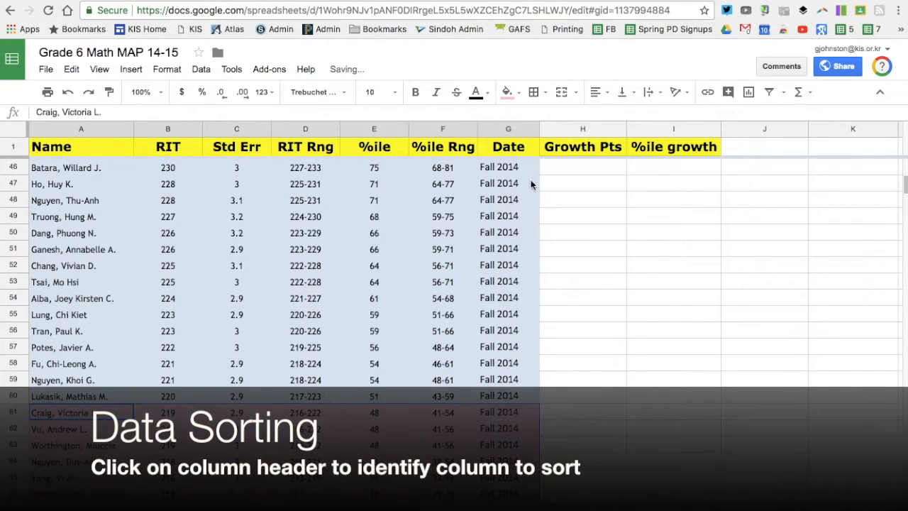
{"action": "left_click_drag", "start_coordinate": [531, 394], "coordinate": [31, 227]}
{"action": "left_click_drag", "start_coordinate": [84, 454], "coordinate": [76, 405]}
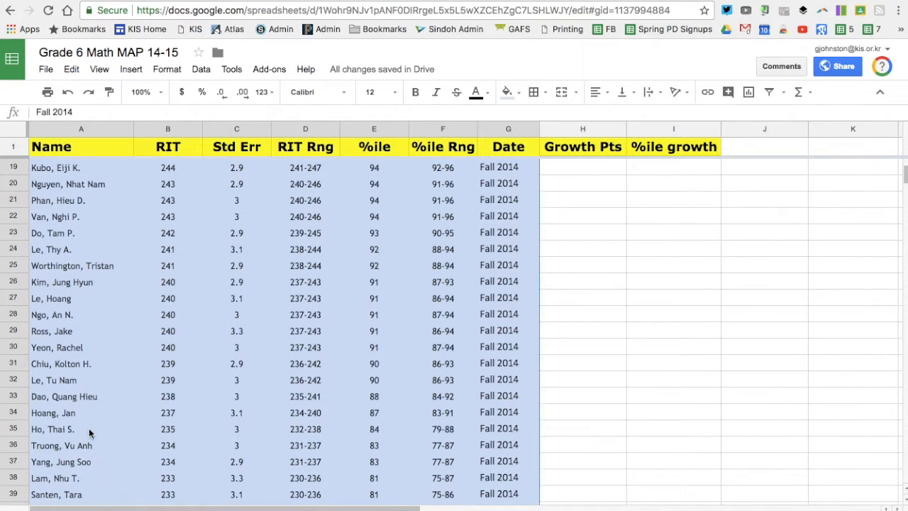
{"action": "scroll", "coordinate": [247, 384], "scroll_direction": "right", "scroll_amount": 1}
{"action": "scroll", "coordinate": [247, 384], "scroll_direction": "down", "scroll_amount": 1}
{"action": "scroll", "coordinate": [247, 384], "scroll_direction": "left", "scroll_amount": 1}
{"action": "scroll", "coordinate": [241, 380], "scroll_direction": "up", "scroll_amount": 3}
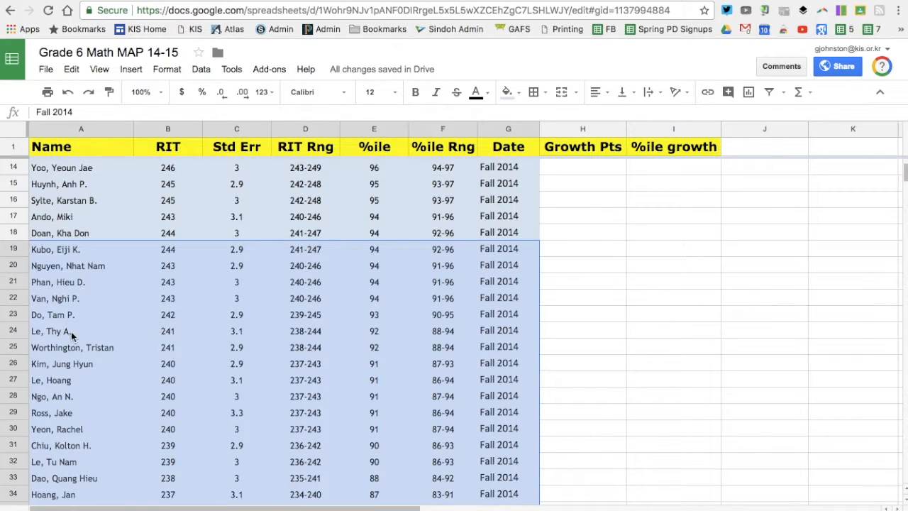
{"action": "scroll", "coordinate": [42, 427], "scroll_direction": "down", "scroll_amount": 1}
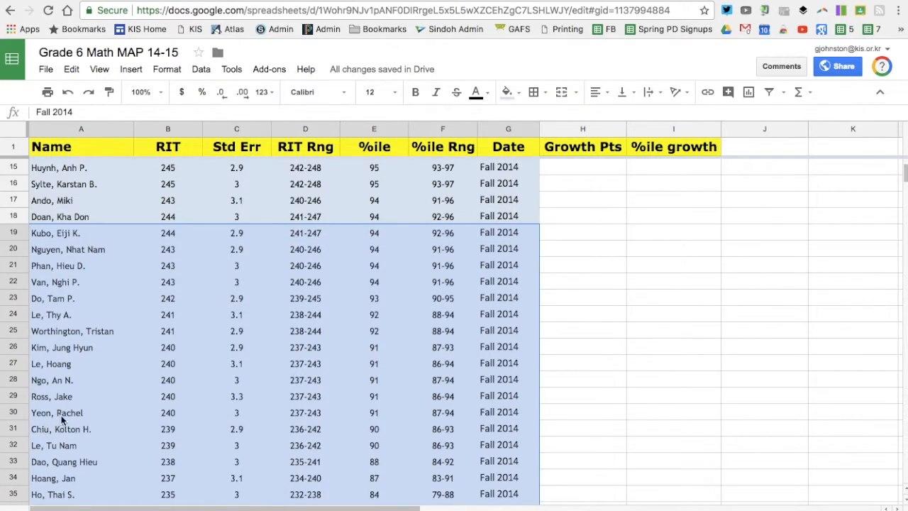
{"action": "left_click", "coordinate": [62, 415]}
Step: Fill cells A33:G60, the middle %ile band, with green and replace that fill with yellow
{"action": "left_click_drag", "start_coordinate": [39, 464], "coordinate": [531, 280]}
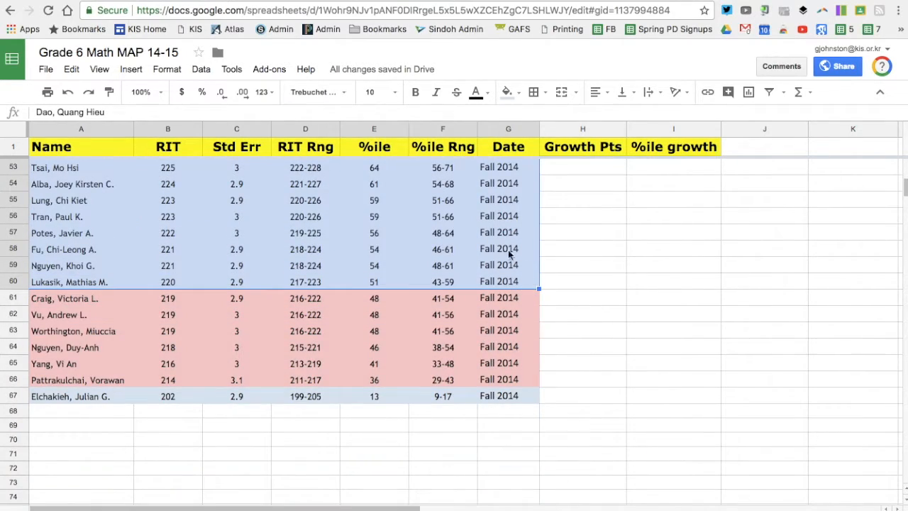
{"action": "left_click", "coordinate": [510, 93]}
{"action": "left_click", "coordinate": [563, 152]}
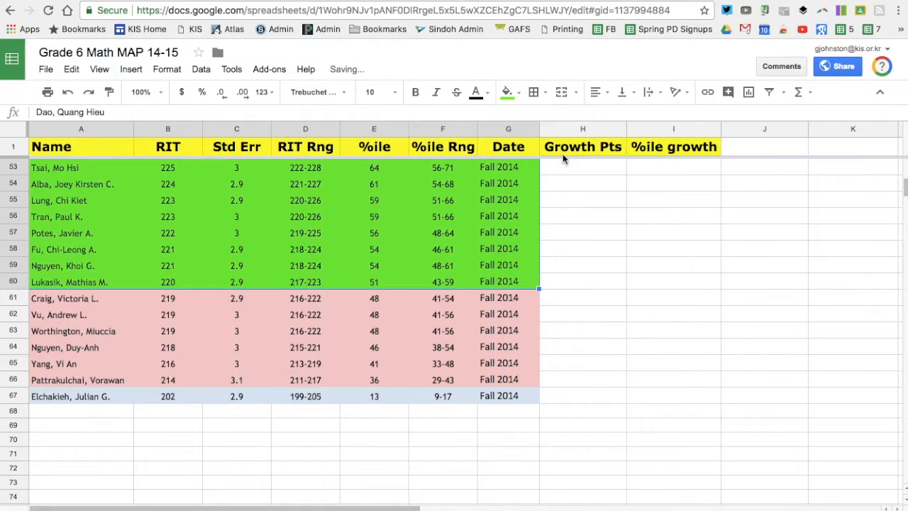
{"action": "scroll", "coordinate": [577, 264], "scroll_direction": "up", "scroll_amount": 4}
{"action": "scroll", "coordinate": [577, 262], "scroll_direction": "up", "scroll_amount": 2}
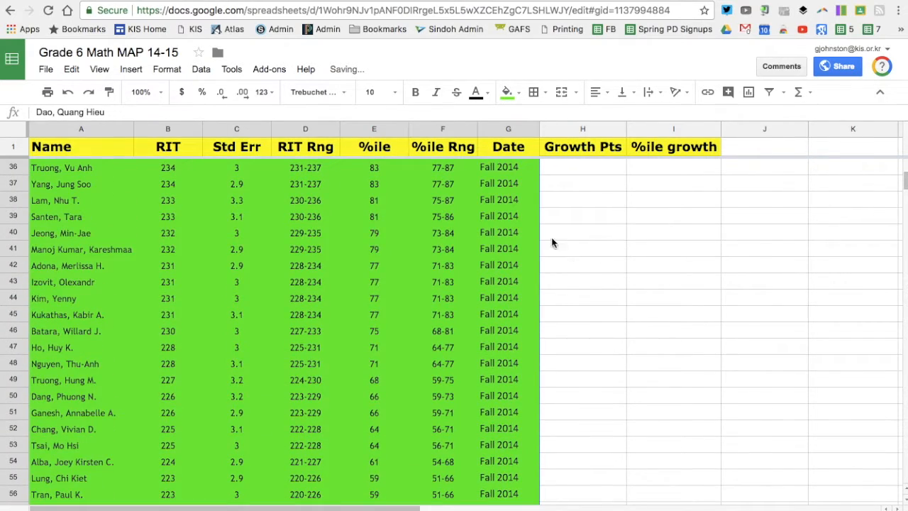
{"action": "left_click", "coordinate": [521, 98]}
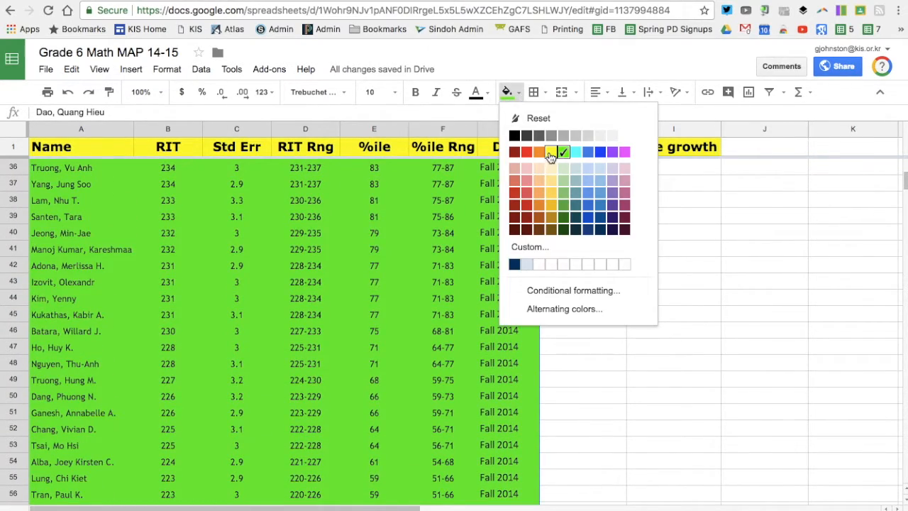
{"action": "left_click", "coordinate": [550, 152]}
Step: Fill cells A2:G32, the students at the 90th percentile and above, with green
{"action": "scroll", "coordinate": [568, 242], "scroll_direction": "up", "scroll_amount": 3}
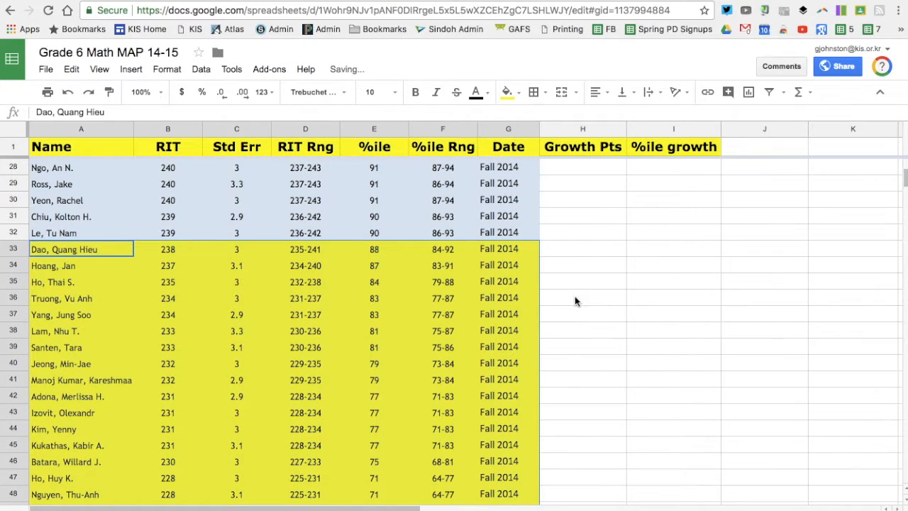
{"action": "scroll", "coordinate": [549, 278], "scroll_direction": "up", "scroll_amount": 1}
{"action": "left_click_drag", "start_coordinate": [531, 264], "coordinate": [36, 166]}
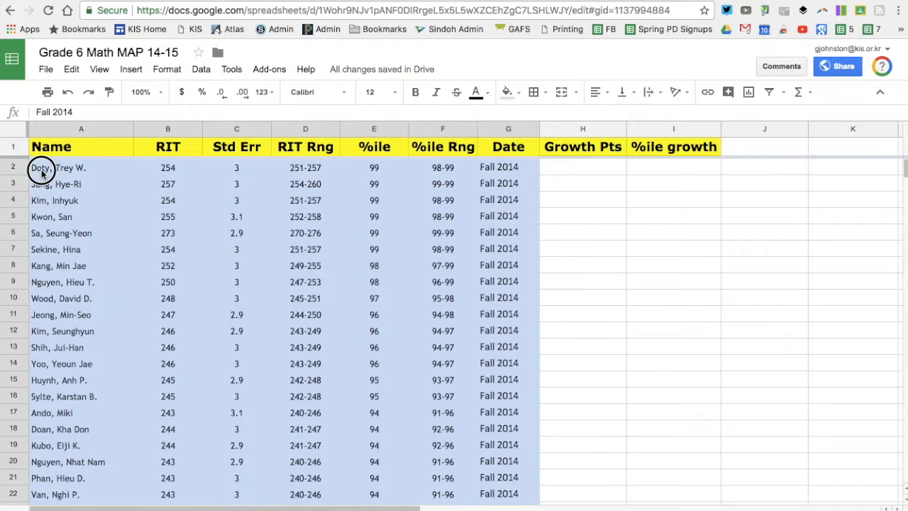
{"action": "left_click", "coordinate": [507, 91]}
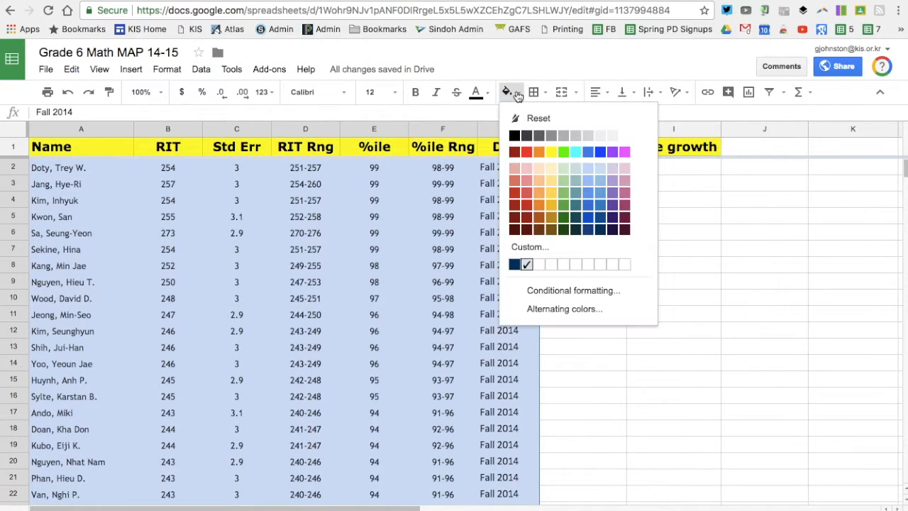
{"action": "left_click", "coordinate": [564, 150]}
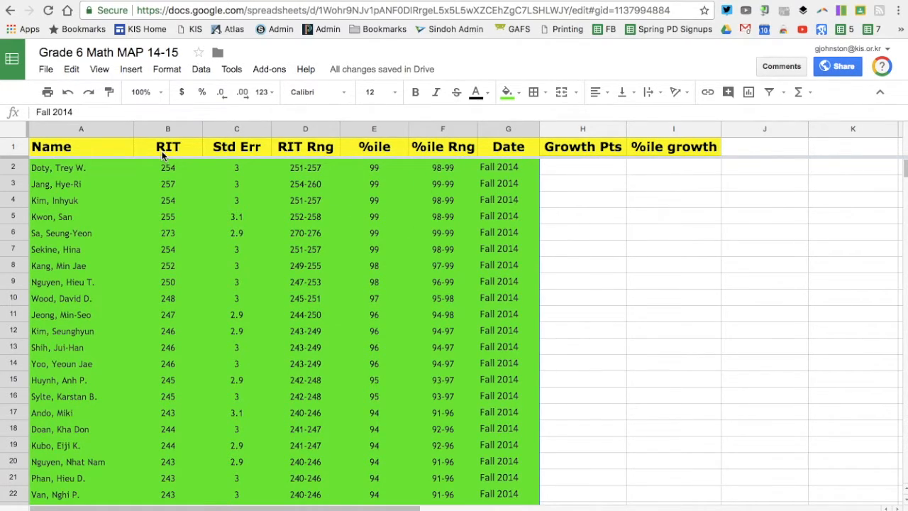
Step: Fill the last student's row, A67:G67, with the same light red as the rows above it
{"action": "scroll", "coordinate": [696, 287], "scroll_direction": "down", "scroll_amount": 2}
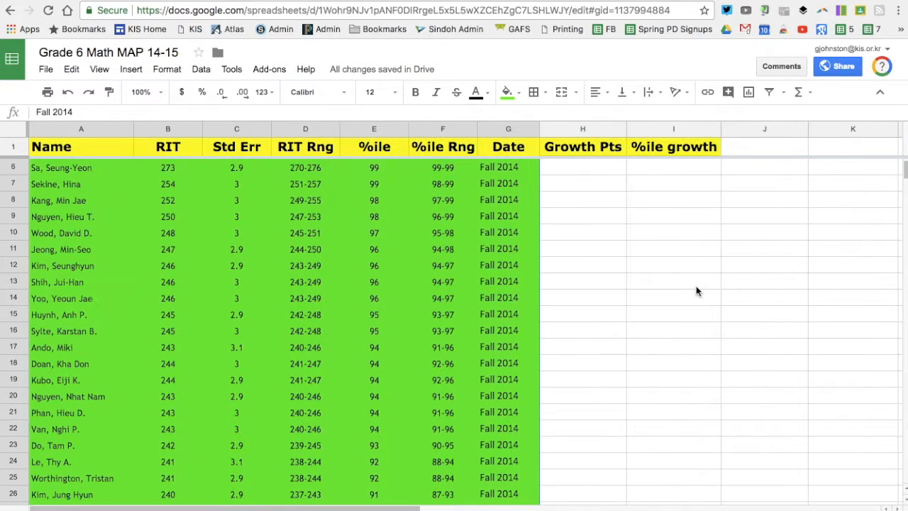
{"action": "scroll", "coordinate": [696, 287], "scroll_direction": "down", "scroll_amount": 10}
{"action": "scroll", "coordinate": [696, 287], "scroll_direction": "right", "scroll_amount": 4}
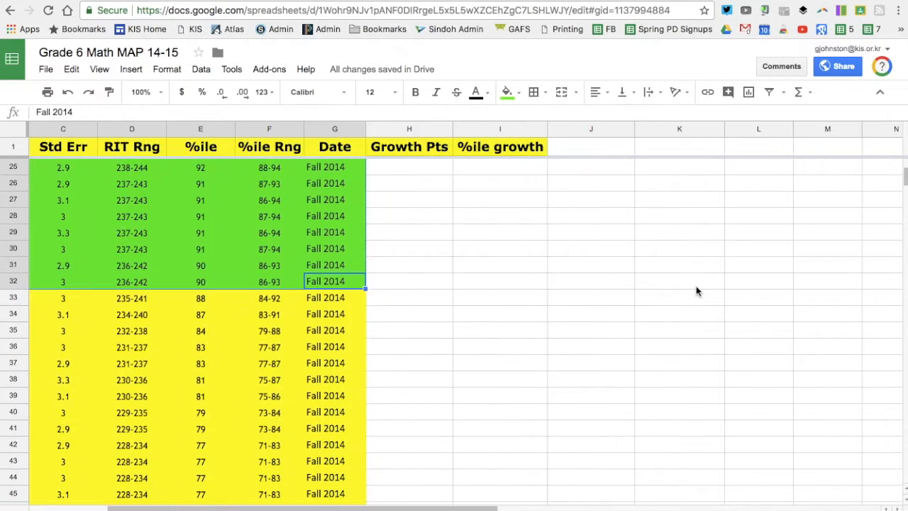
{"action": "scroll", "coordinate": [697, 287], "scroll_direction": "left", "scroll_amount": 4}
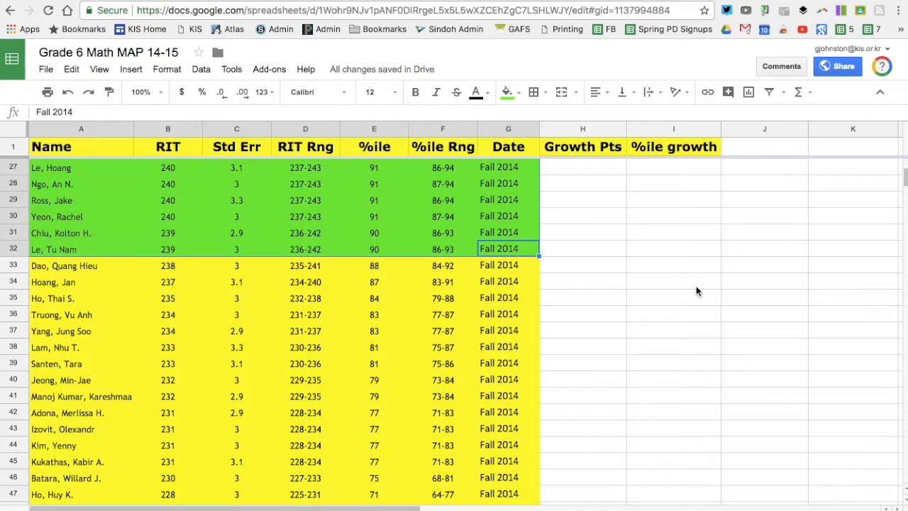
{"action": "scroll", "coordinate": [696, 291], "scroll_direction": "up", "scroll_amount": 3}
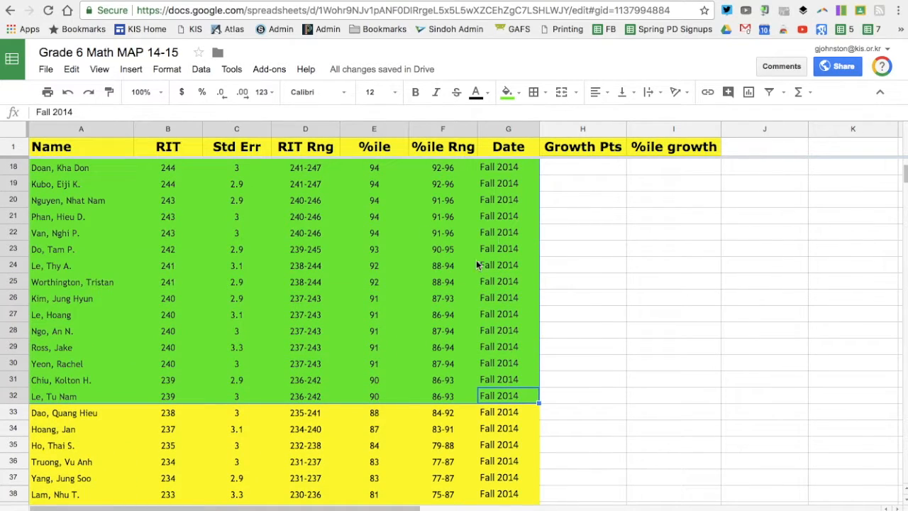
{"action": "scroll", "coordinate": [589, 303], "scroll_direction": "down", "scroll_amount": 6}
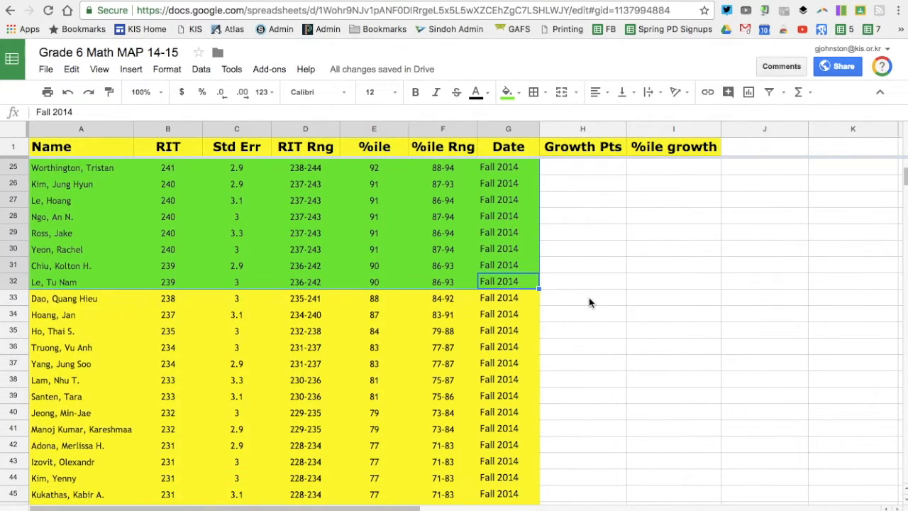
{"action": "scroll", "coordinate": [589, 302], "scroll_direction": "down", "scroll_amount": 5}
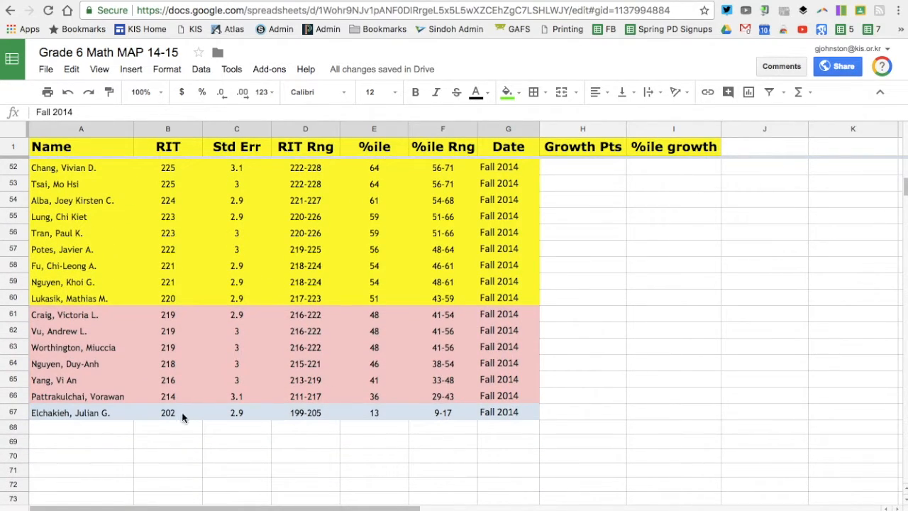
{"action": "left_click_drag", "start_coordinate": [118, 408], "coordinate": [514, 413]}
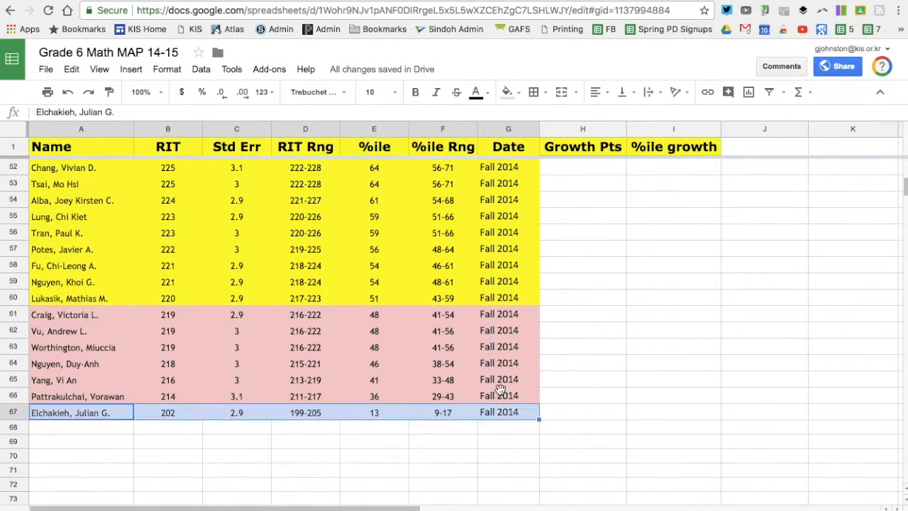
{"action": "left_click", "coordinate": [508, 92]}
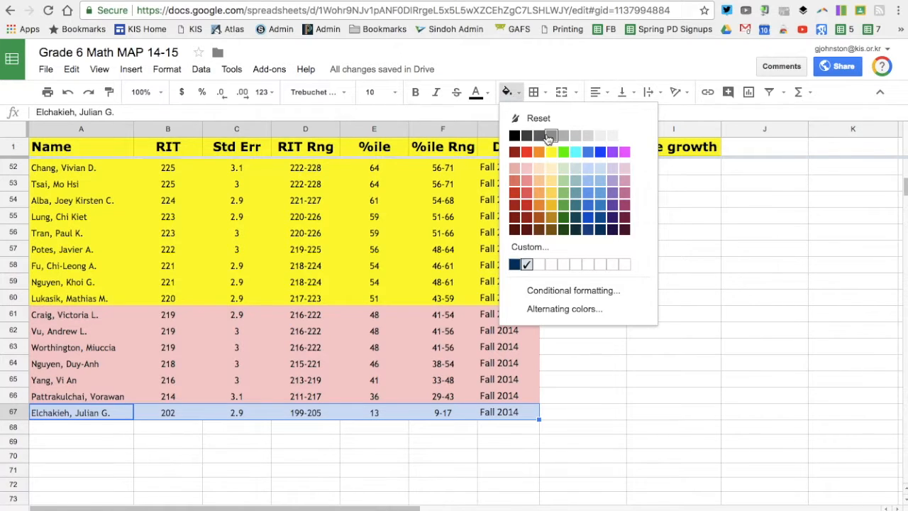
{"action": "left_click", "coordinate": [525, 168]}
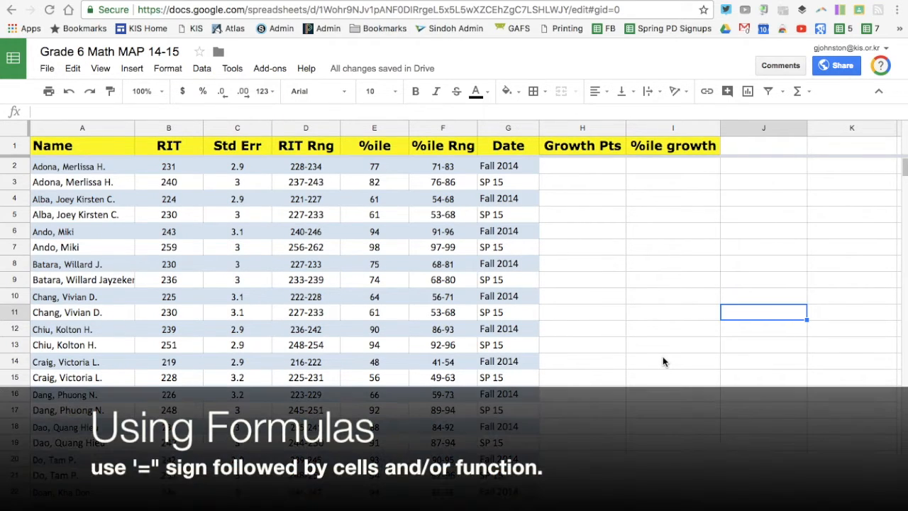
Step: View the list of available functions, and calculate the first student's RIT growth points in H3 with =(B3-B2)
{"action": "left_click", "coordinate": [809, 93]}
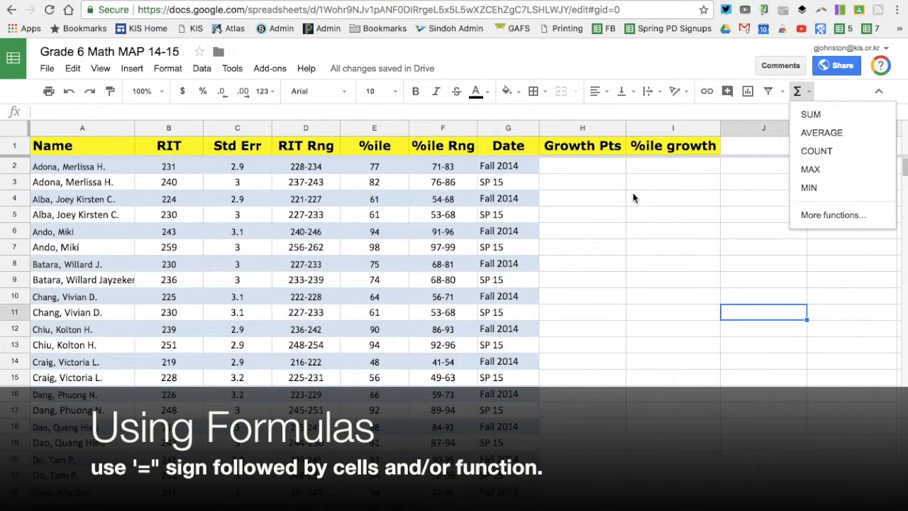
{"action": "left_click", "coordinate": [578, 185]}
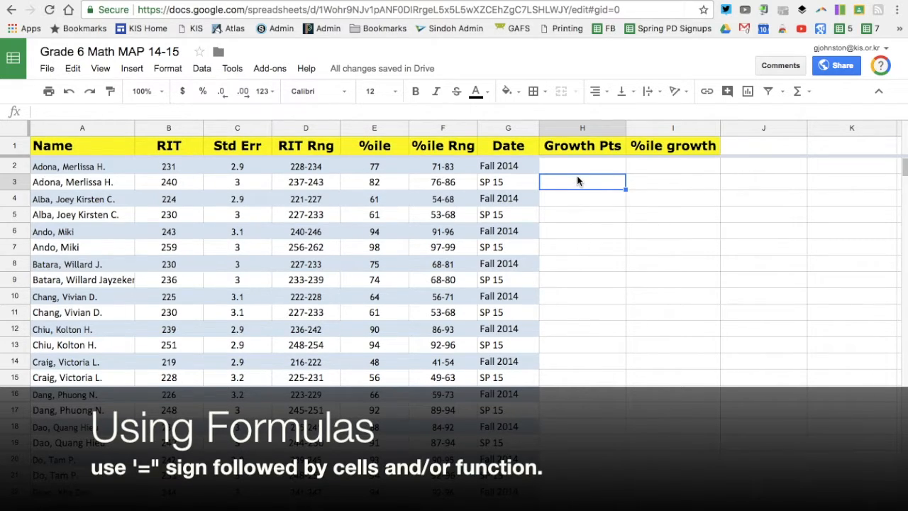
{"action": "left_click", "coordinate": [170, 189]}
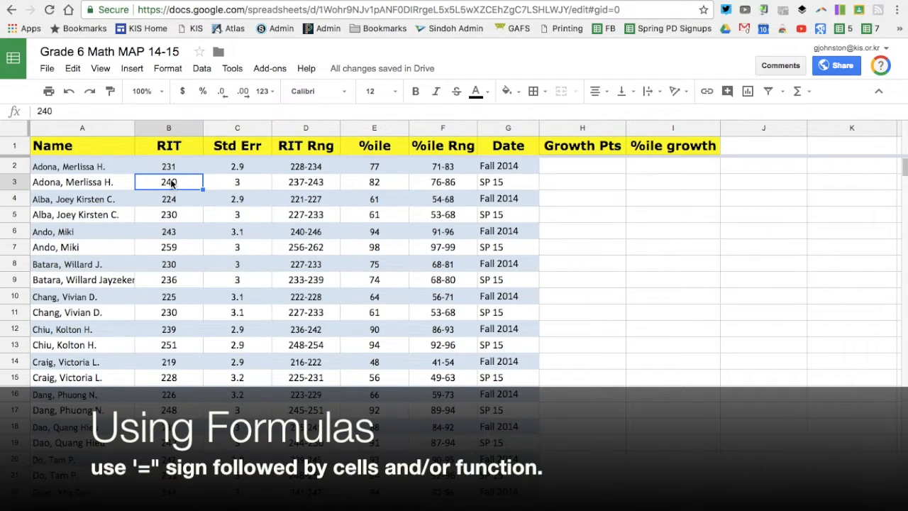
{"action": "left_click", "coordinate": [183, 167]}
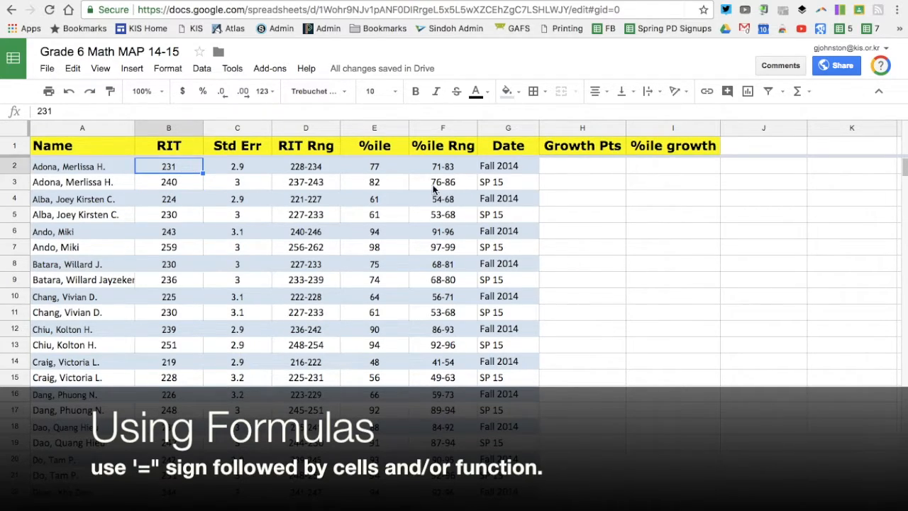
{"action": "left_click", "coordinate": [571, 183]}
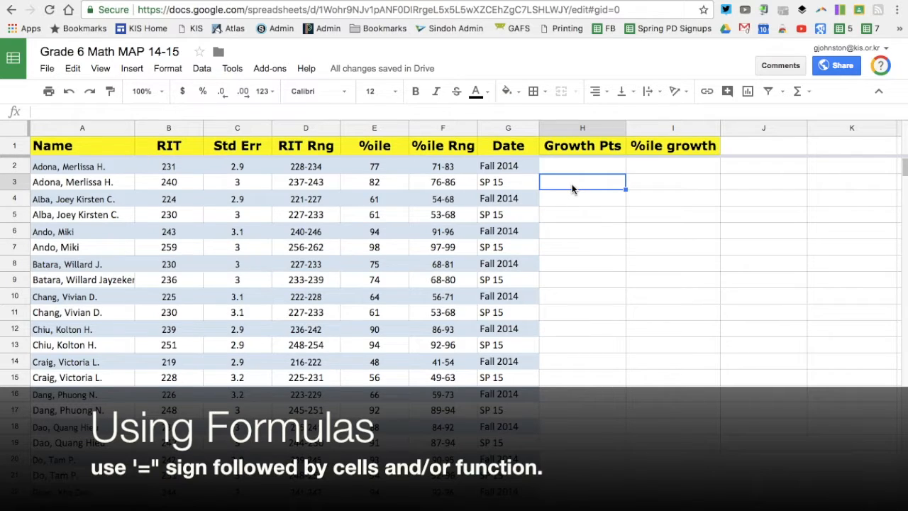
{"action": "type", "text": "=("}
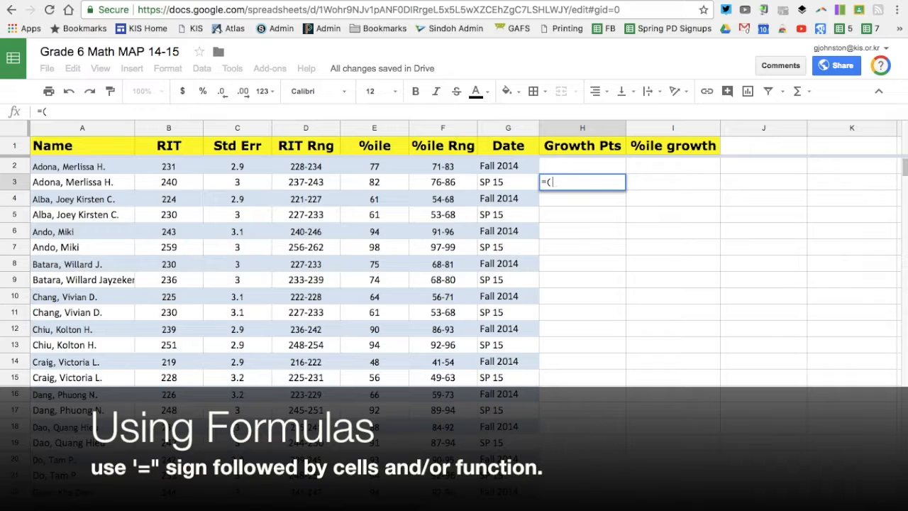
{"action": "type", "text": "B3-B2)"}
{"action": "key", "text": "Return"}
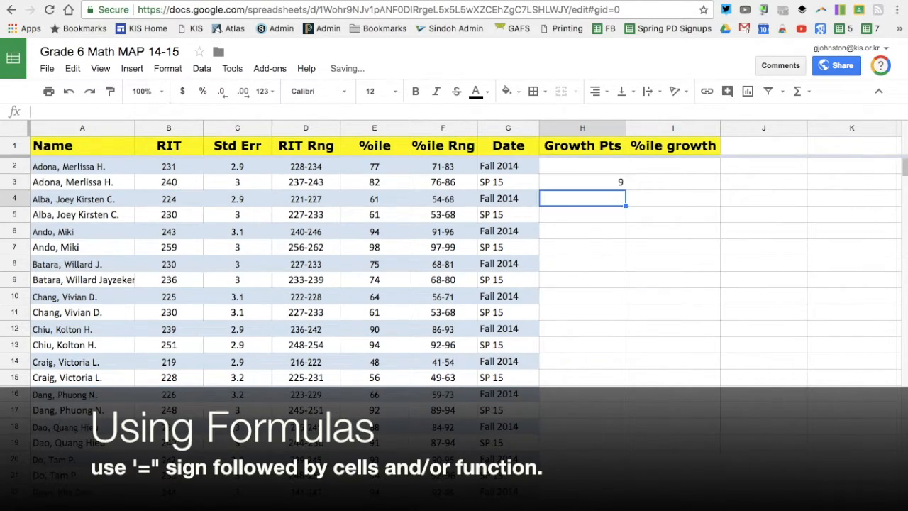
Step: Calculate the first student's percentile growth in I3 with the formula =(E3-E2)
{"action": "left_click", "coordinate": [671, 178]}
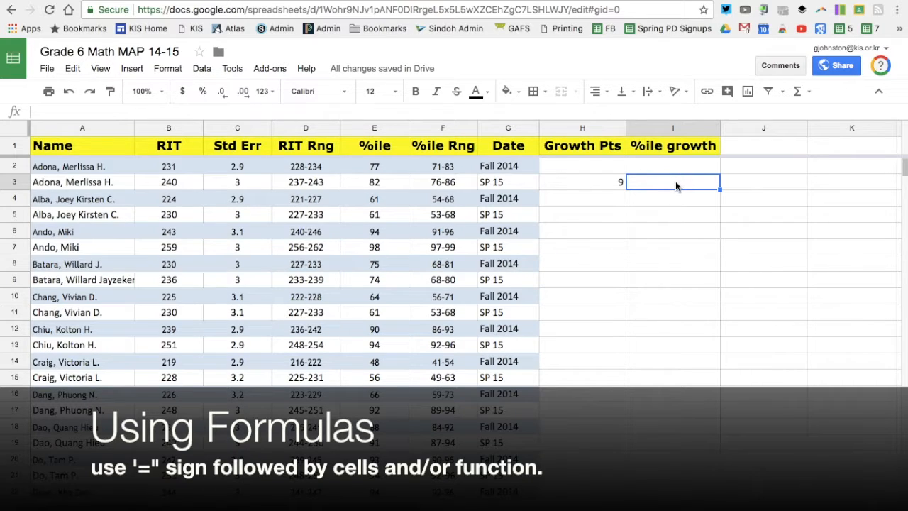
{"action": "type", "text": "=("}
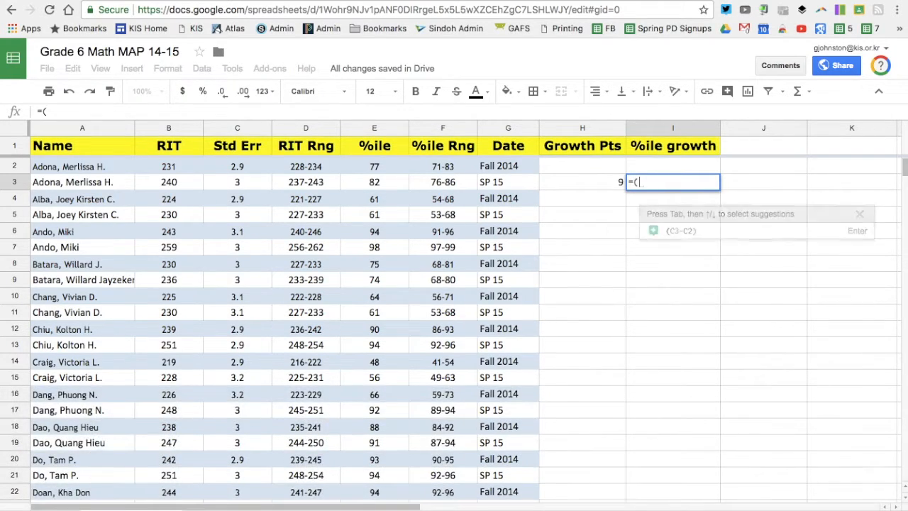
{"action": "type", "text": "E3-E2)"}
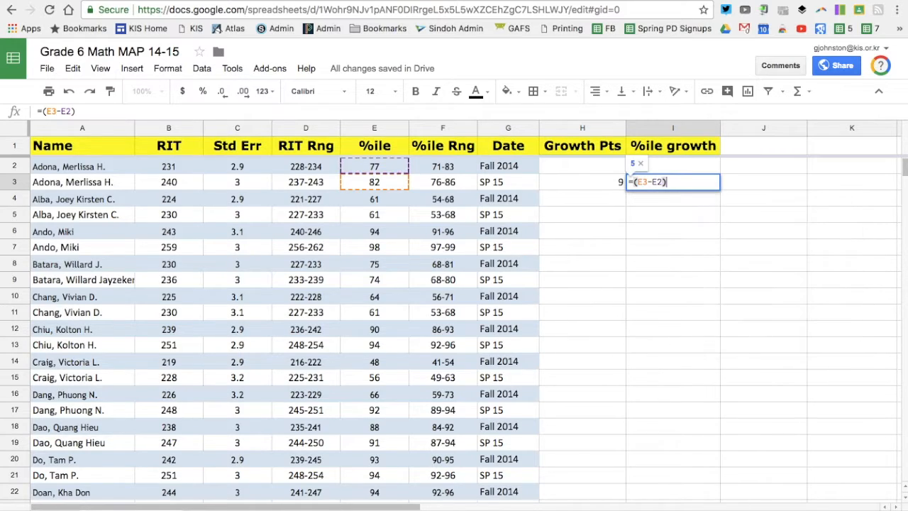
{"action": "key", "text": "Return"}
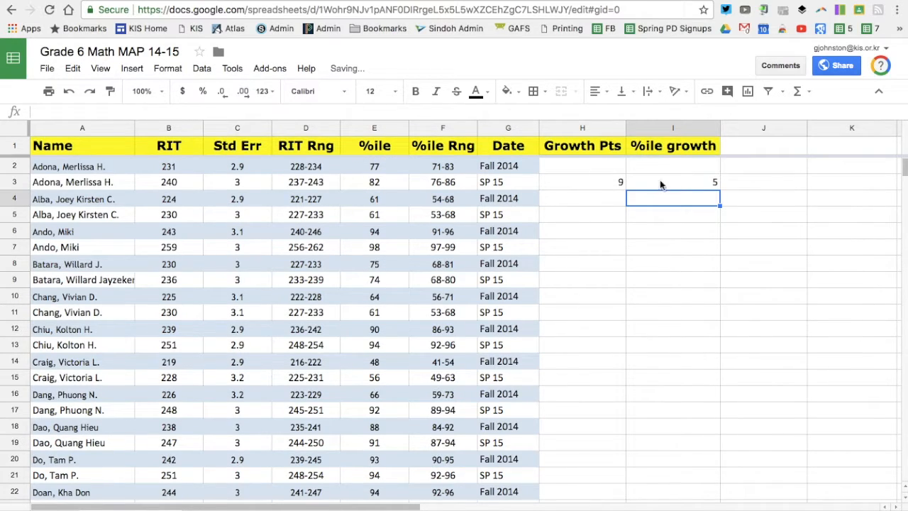
Step: Copy the growth formulas in H3 and I3 down through row 7
{"action": "left_click", "coordinate": [602, 182]}
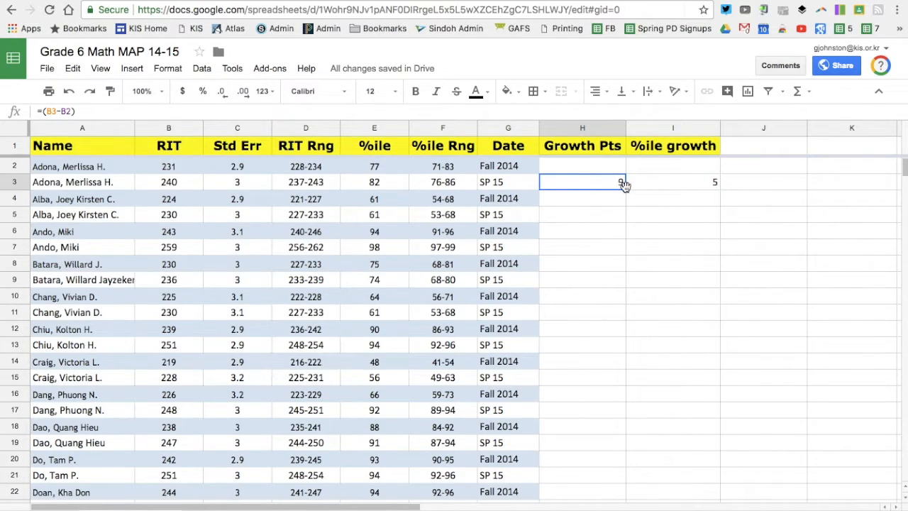
{"action": "left_click_drag", "start_coordinate": [624, 187], "coordinate": [626, 250]}
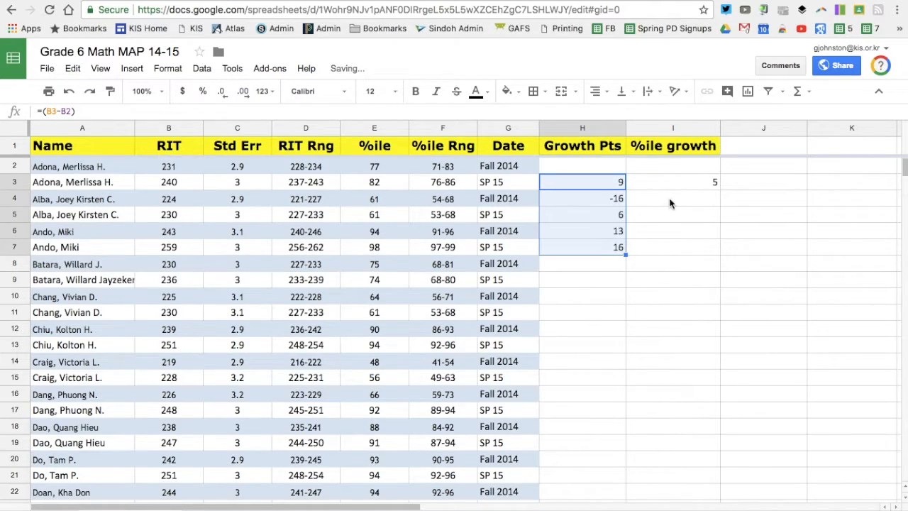
{"action": "left_click", "coordinate": [711, 183]}
{"action": "left_click_drag", "start_coordinate": [719, 188], "coordinate": [716, 247]}
Step: Clear the copied growth formulas from the Fall 2014 rows, cells H4:I4 and H6:I6
{"action": "left_click", "coordinate": [620, 199]}
{"action": "left_click_drag", "start_coordinate": [627, 200], "coordinate": [660, 229]}
{"action": "key", "text": "Delete"}
{"action": "left_click", "coordinate": [617, 229]}
{"action": "key", "text": "Delete"}
{"action": "left_click", "coordinate": [771, 281]}
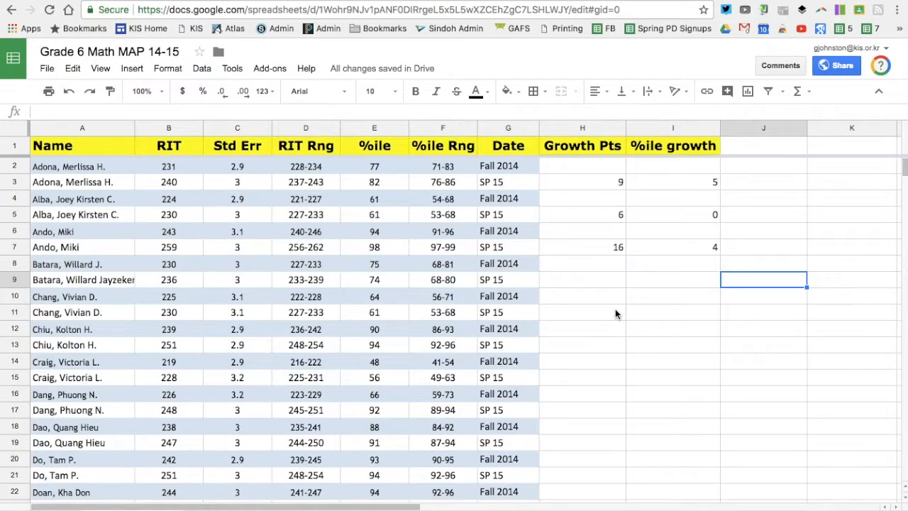
Step: Inspect the copied Growth Pts formula in H5
{"action": "left_click", "coordinate": [610, 217]}
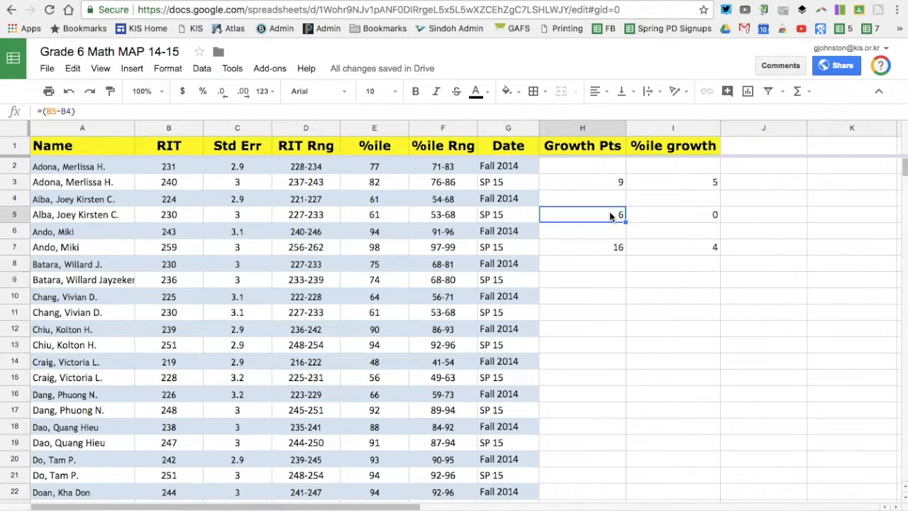